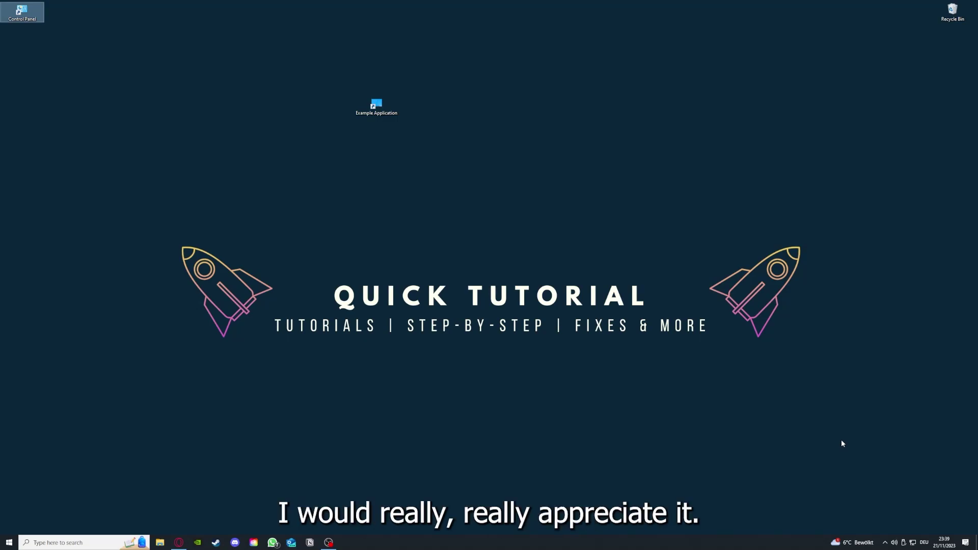
- Clear the desktop selection, select the Example Application shortcut and close the Desktop folder window
{"action": "left_click", "coordinate": [694, 365]}
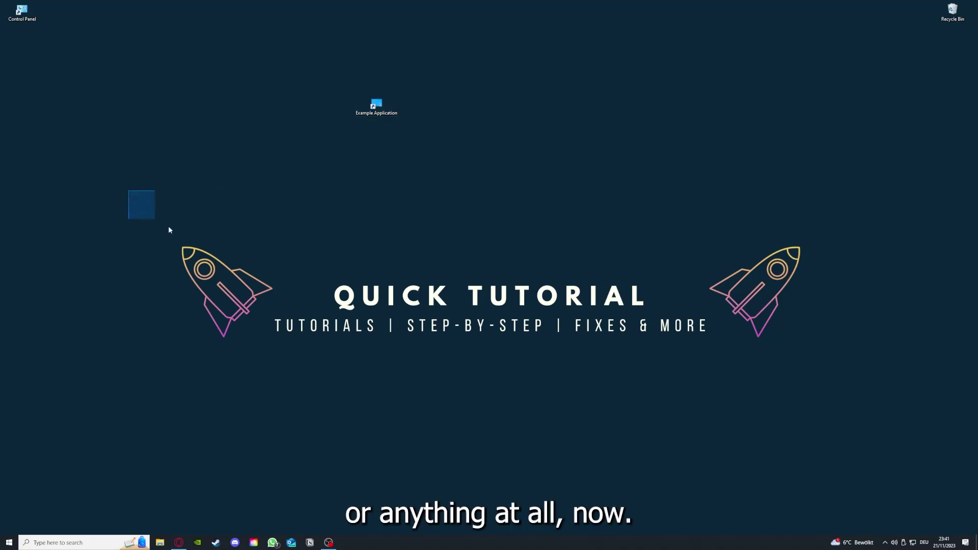
{"action": "left_click_drag", "start_coordinate": [170, 230], "coordinate": [827, 406]}
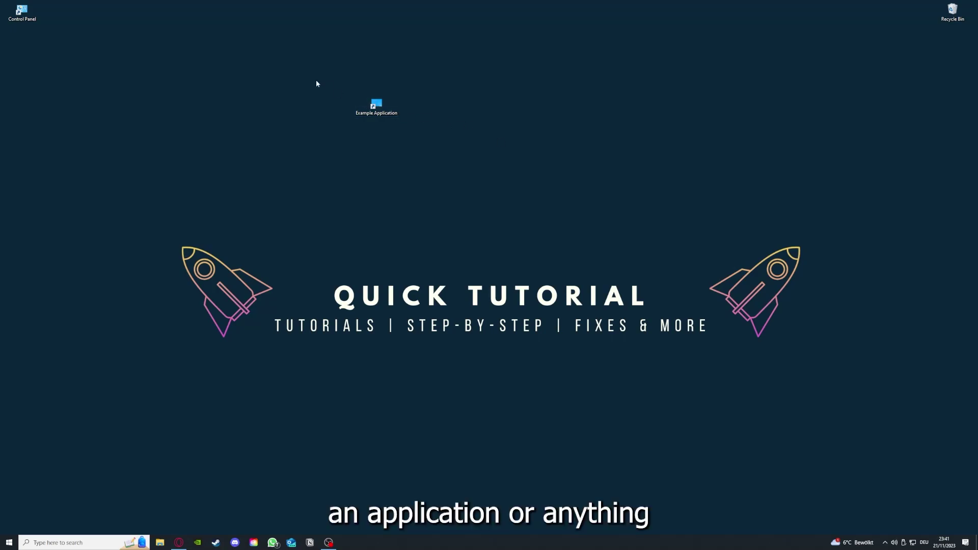
{"action": "left_click_drag", "start_coordinate": [128, 191], "coordinate": [826, 412]}
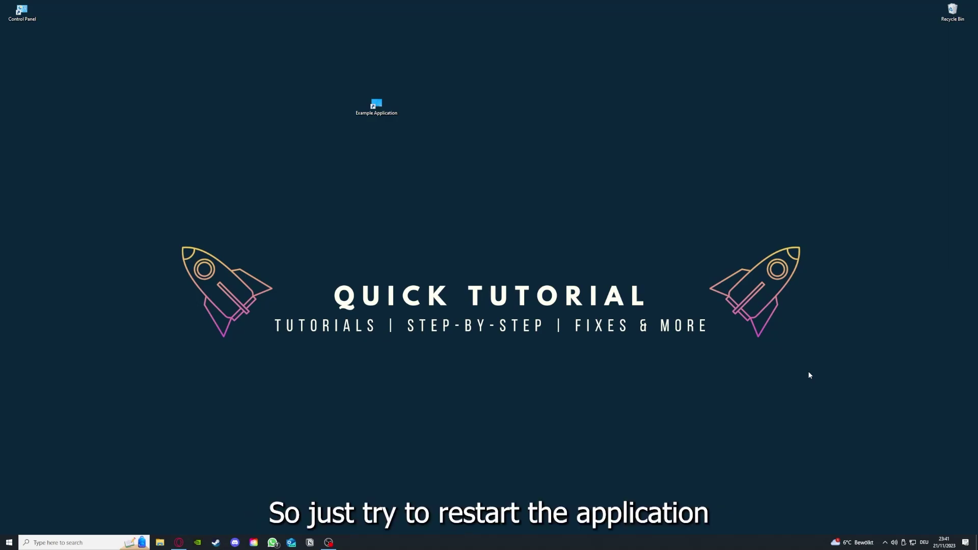
{"action": "left_click", "coordinate": [376, 108]}
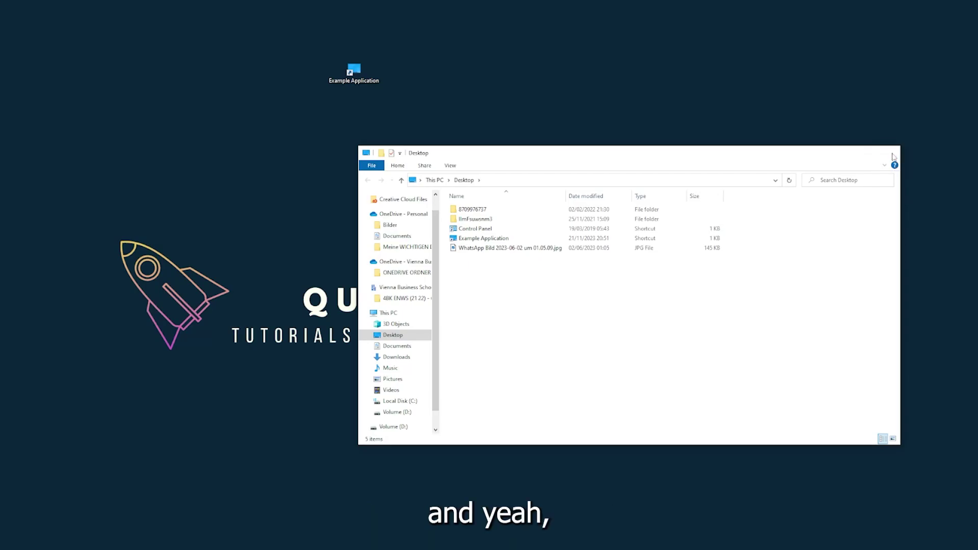
{"action": "left_click", "coordinate": [891, 153]}
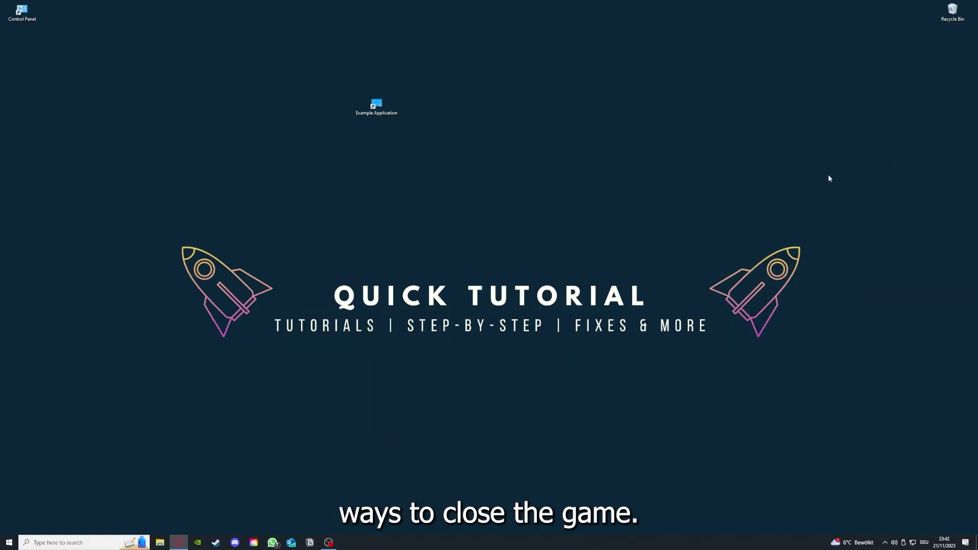
- Launch Task Manager from the taskbar and end its own Task Manager process
{"action": "right_click", "coordinate": [368, 543]}
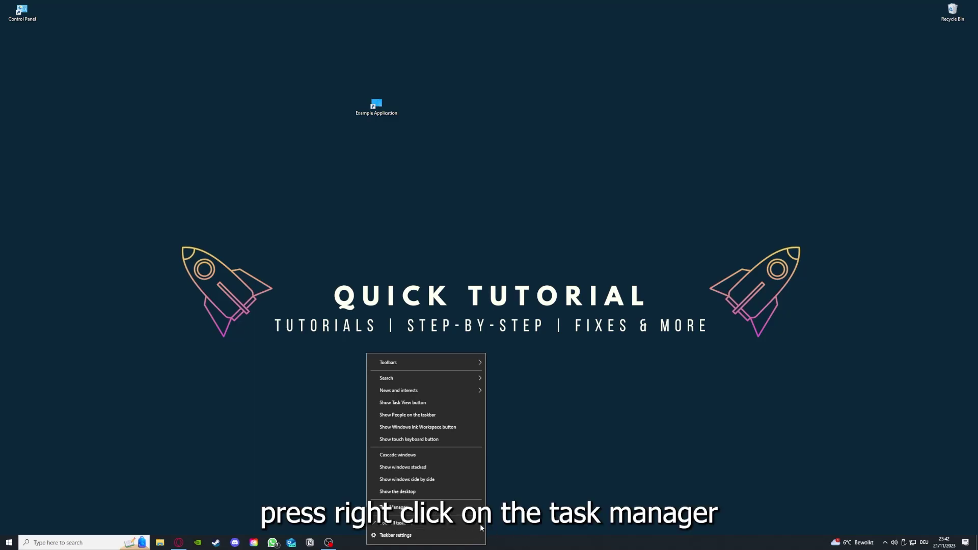
{"action": "left_click", "coordinate": [438, 510]}
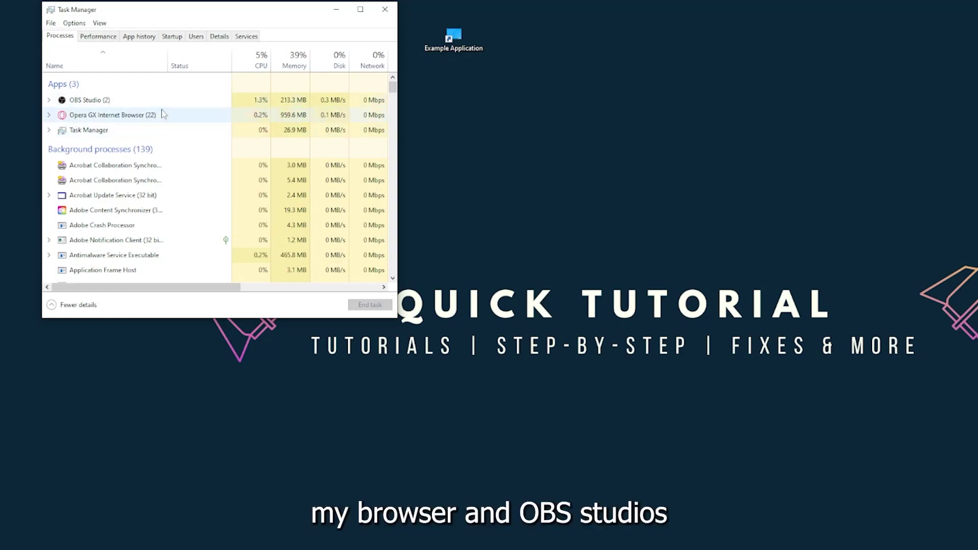
{"action": "left_click", "coordinate": [182, 132]}
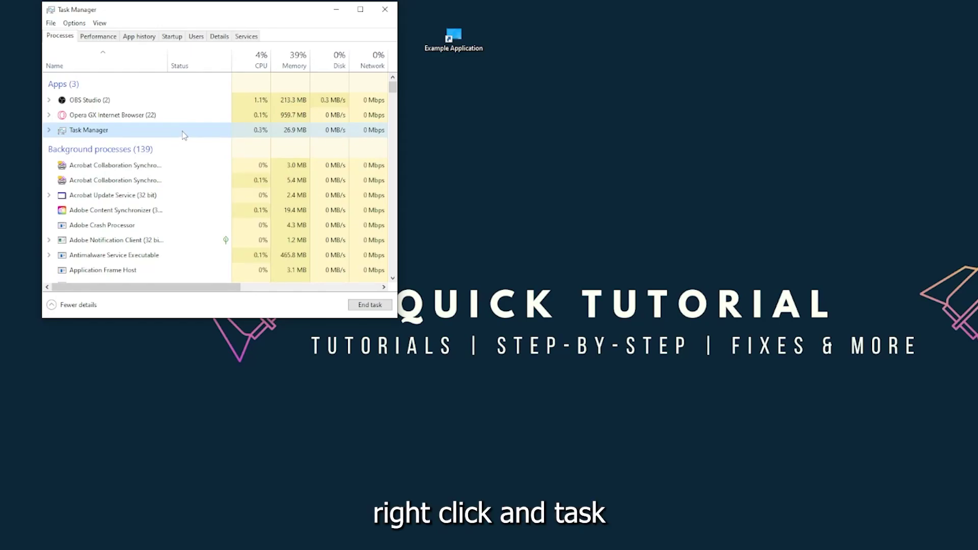
{"action": "left_click", "coordinate": [365, 306]}
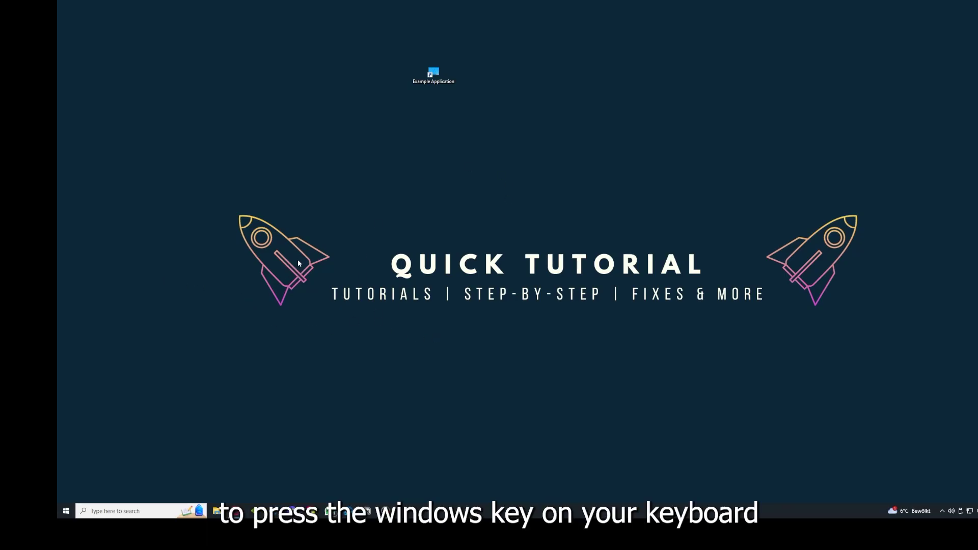
{"action": "key", "text": "super"}
{"action": "key", "text": "super"}
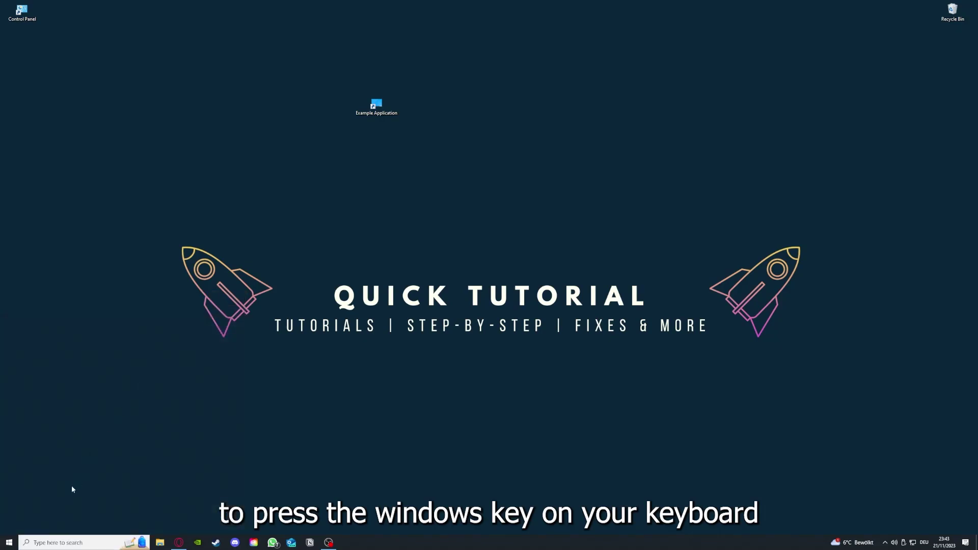
{"action": "left_click", "coordinate": [10, 541]}
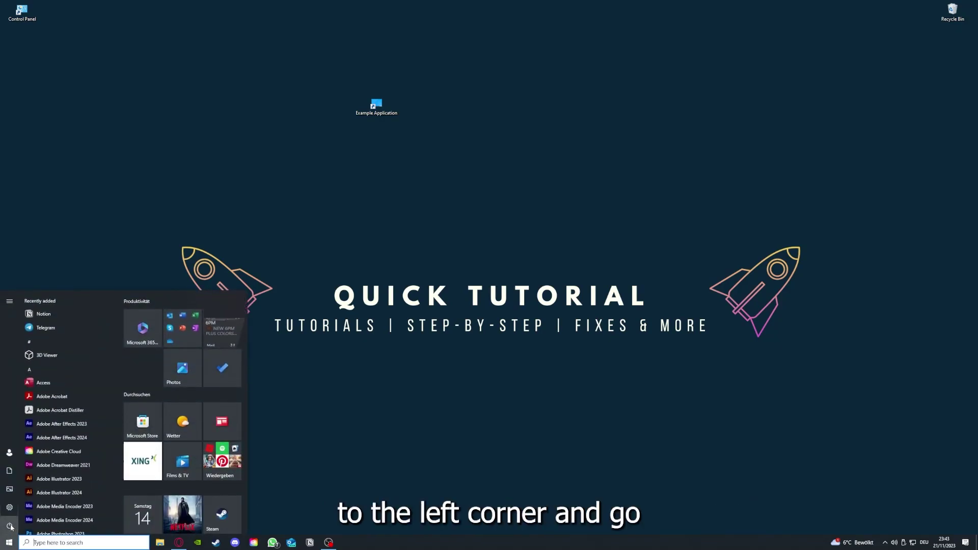
{"action": "mouse_move", "coordinate": [11, 527]}
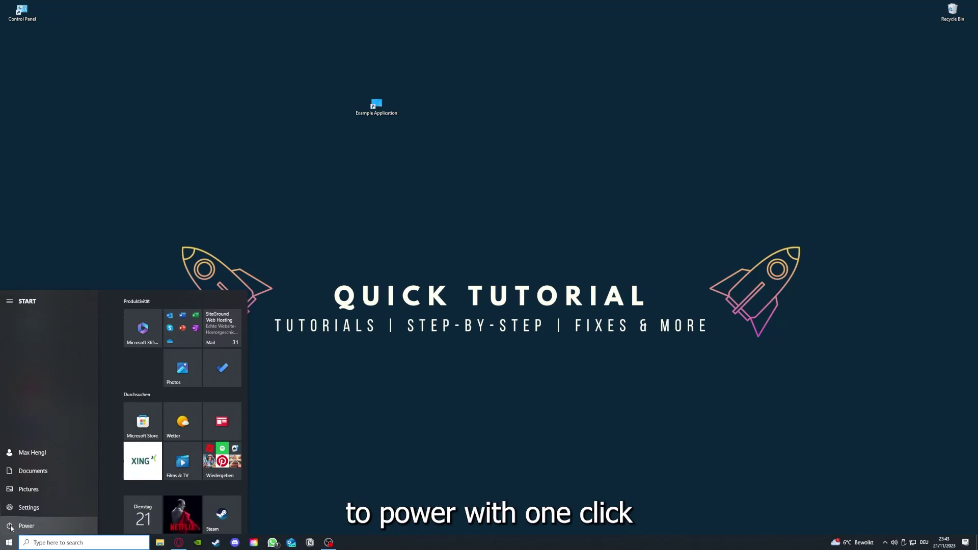
{"action": "left_click", "coordinate": [10, 528]}
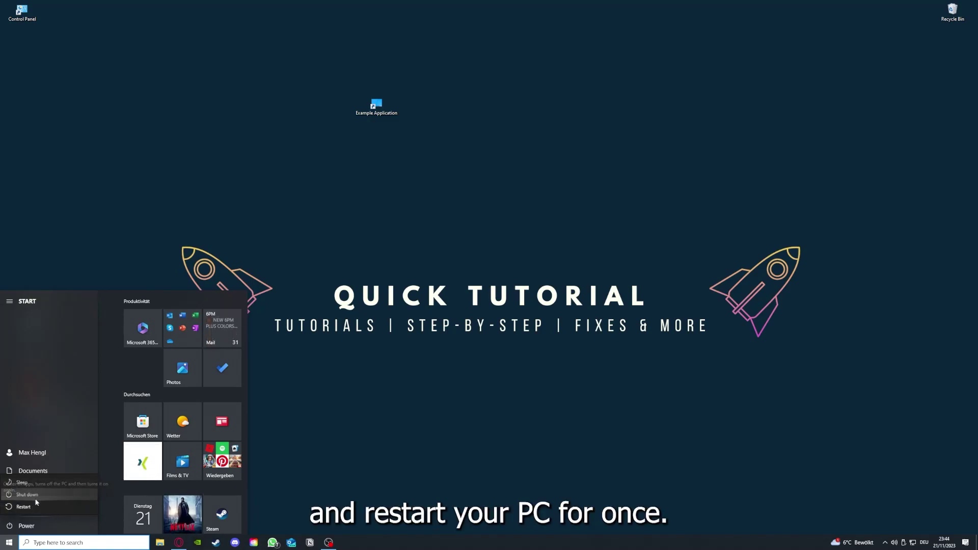
{"action": "left_click", "coordinate": [390, 393]}
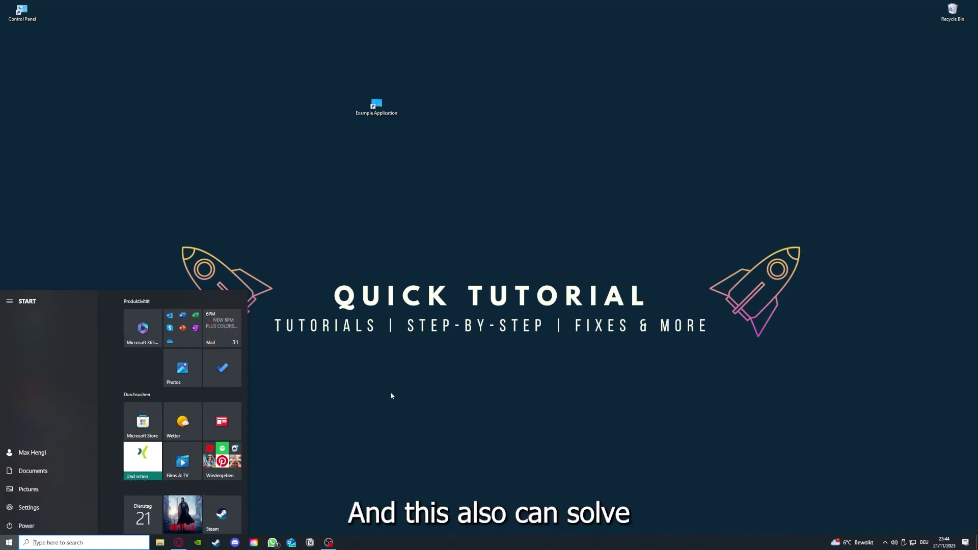
{"action": "left_click", "coordinate": [386, 391]}
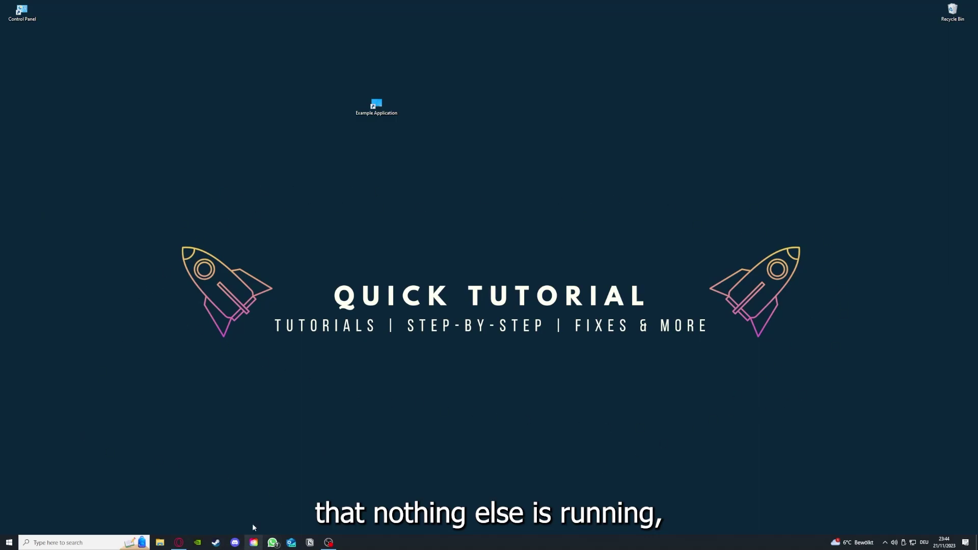
- Launch Task Manager from the taskbar, view the Startup tab and maximize the window
{"action": "right_click", "coordinate": [382, 543]}
{"action": "left_click", "coordinate": [407, 494]}
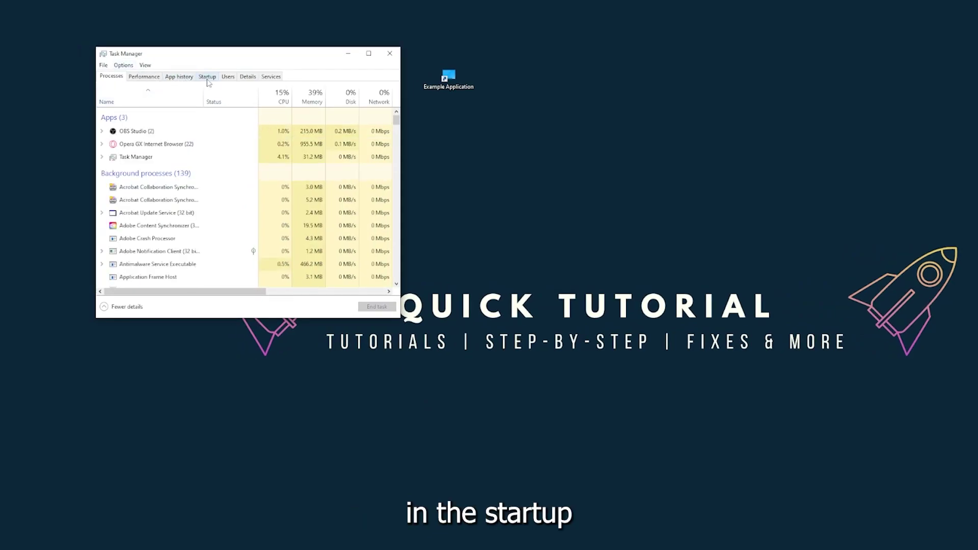
{"action": "left_click", "coordinate": [207, 77]}
{"action": "scroll", "coordinate": [214, 214], "scroll_direction": "down", "scroll_amount": 5}
{"action": "scroll", "coordinate": [209, 245], "scroll_direction": "up", "scroll_amount": 5}
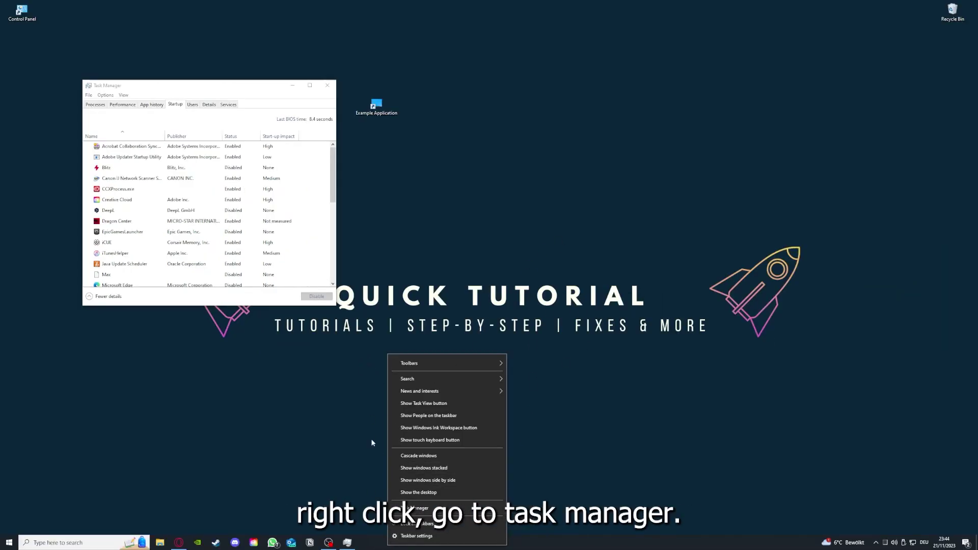
{"action": "left_click", "coordinate": [310, 85]}
{"action": "left_click", "coordinate": [310, 85]}
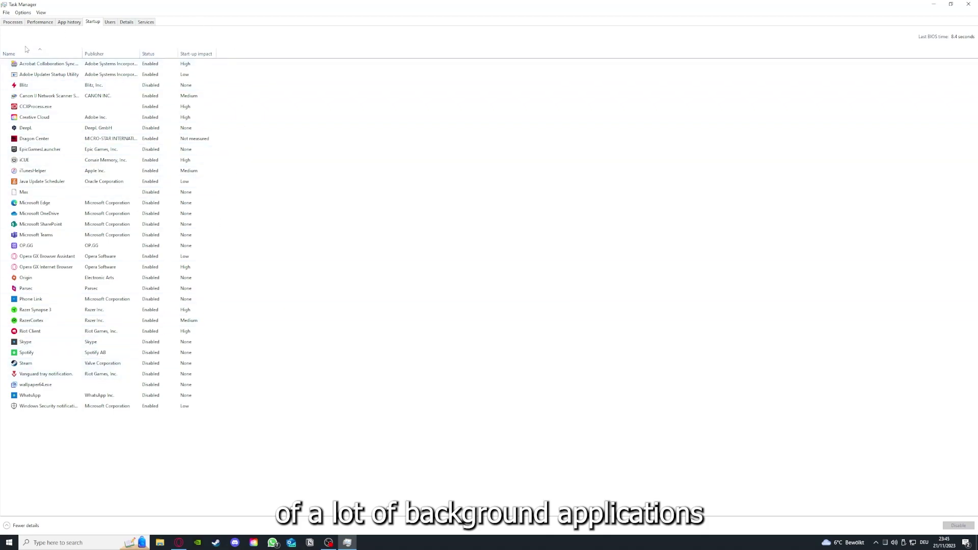
- Review startup entries (Acrobat, CCXProcess, OneDrive, SharePoint, Phone Link) and select iTunesHelper
{"action": "right_click", "coordinate": [159, 65]}
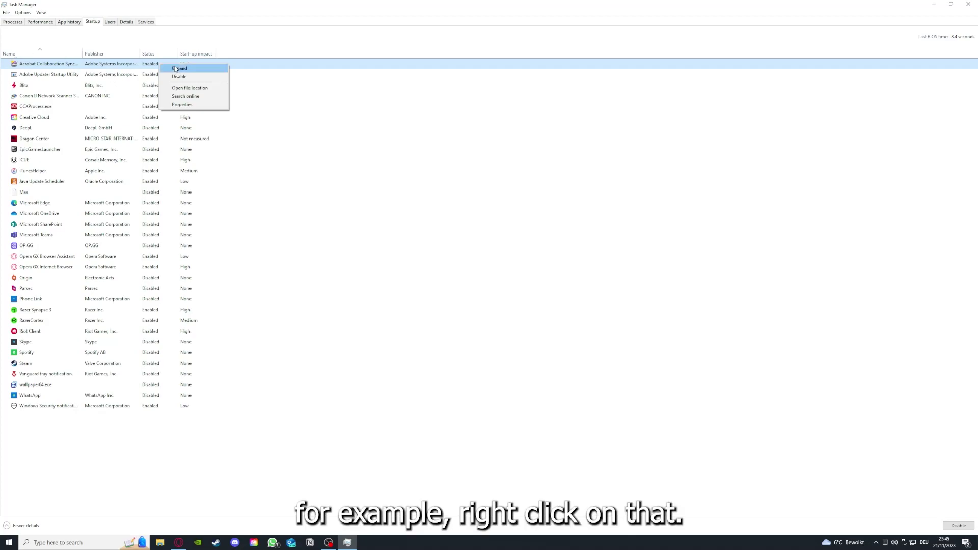
{"action": "left_click", "coordinate": [341, 107]}
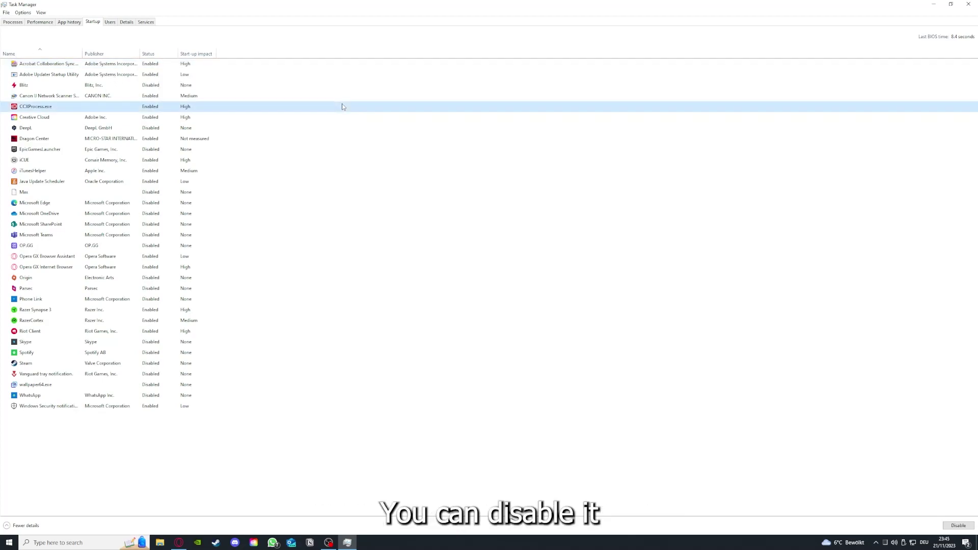
{"action": "left_click", "coordinate": [515, 214]}
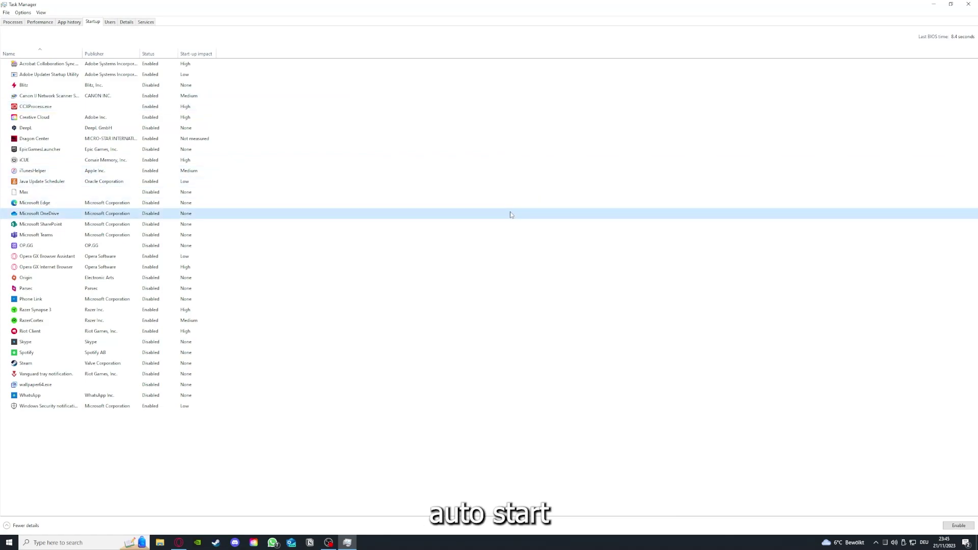
{"action": "left_click", "coordinate": [61, 65]}
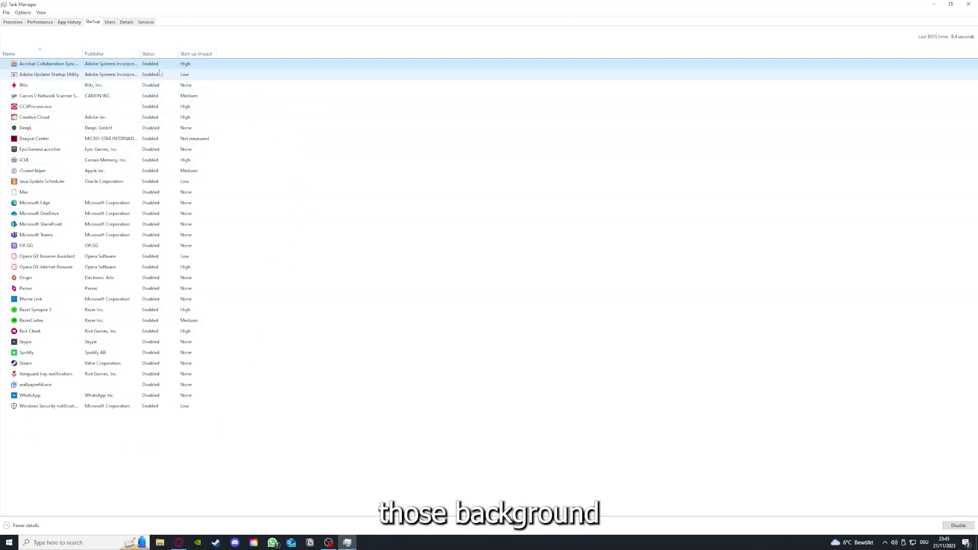
{"action": "right_click", "coordinate": [240, 222]}
{"action": "left_click", "coordinate": [273, 300]}
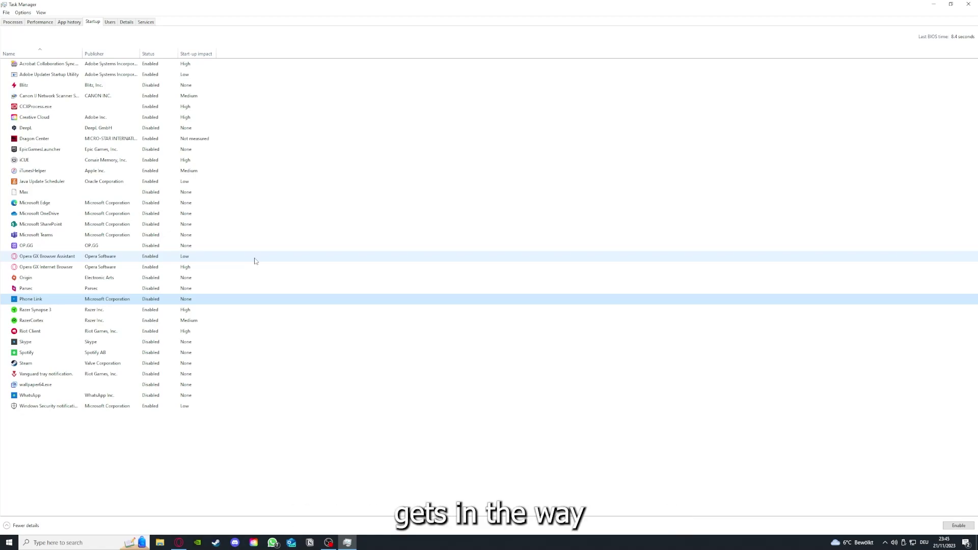
{"action": "left_click", "coordinate": [214, 175]}
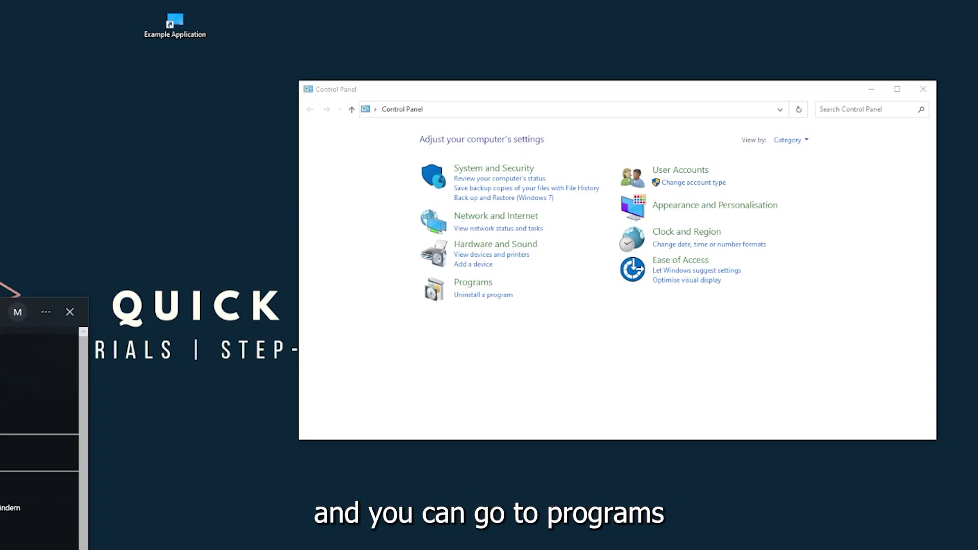
- Go to Programs and Features in Control Panel and bring up Overwolf's uninstall options
{"action": "key", "text": "Escape"}
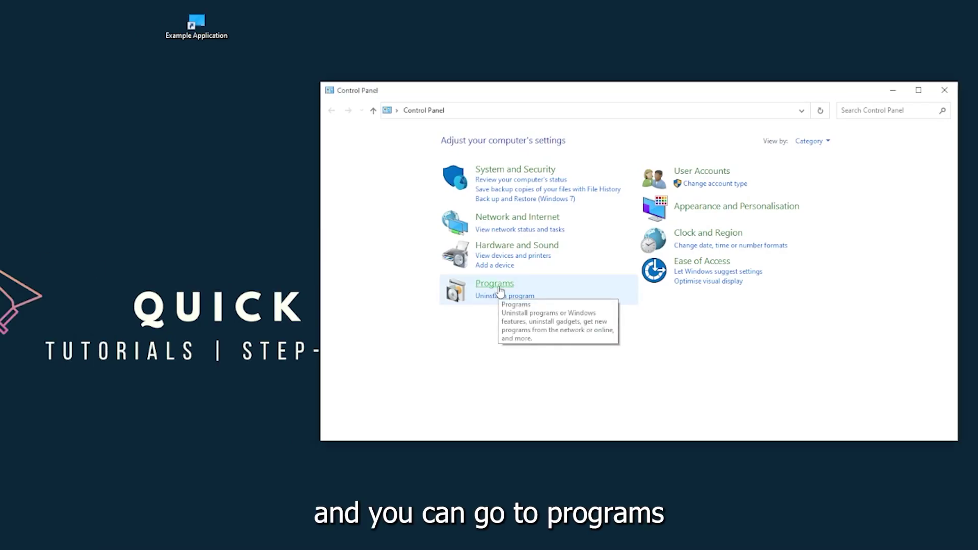
{"action": "left_click", "coordinate": [496, 284]}
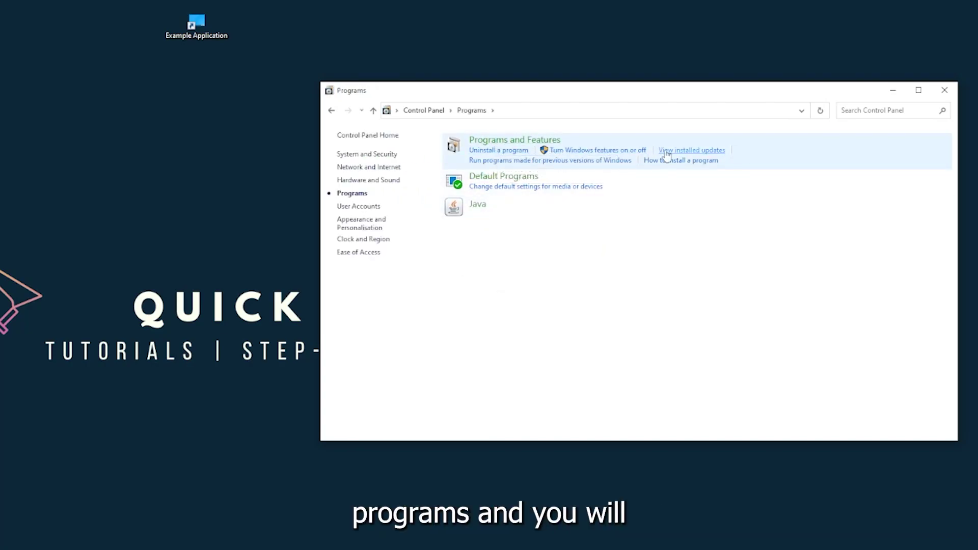
{"action": "left_click", "coordinate": [529, 144]}
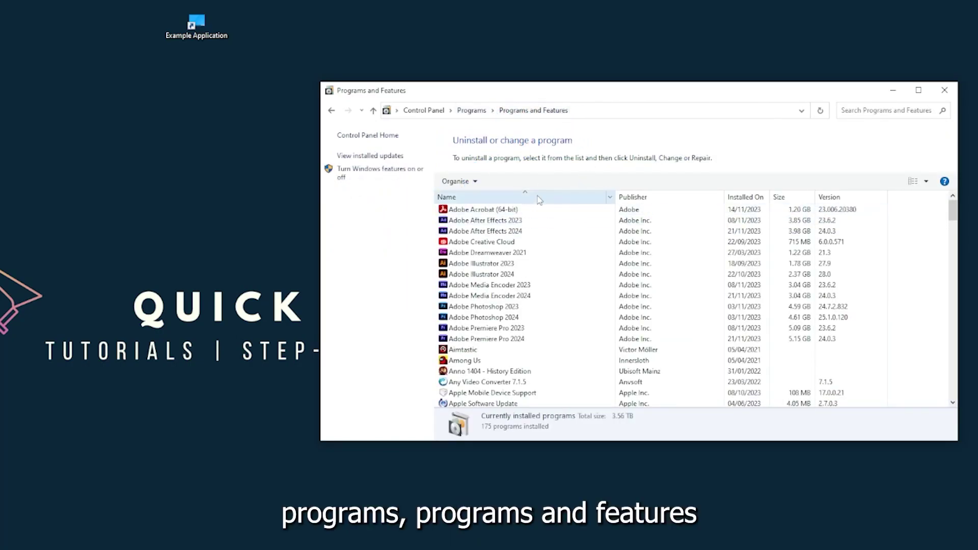
{"action": "scroll", "coordinate": [517, 287], "scroll_direction": "down", "scroll_amount": 20}
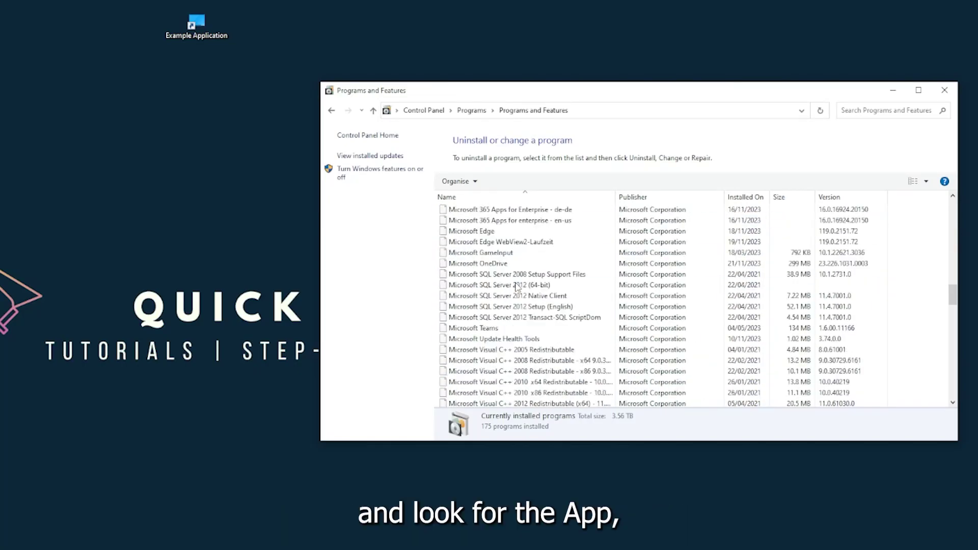
{"action": "scroll", "coordinate": [517, 287], "scroll_direction": "down", "scroll_amount": 20}
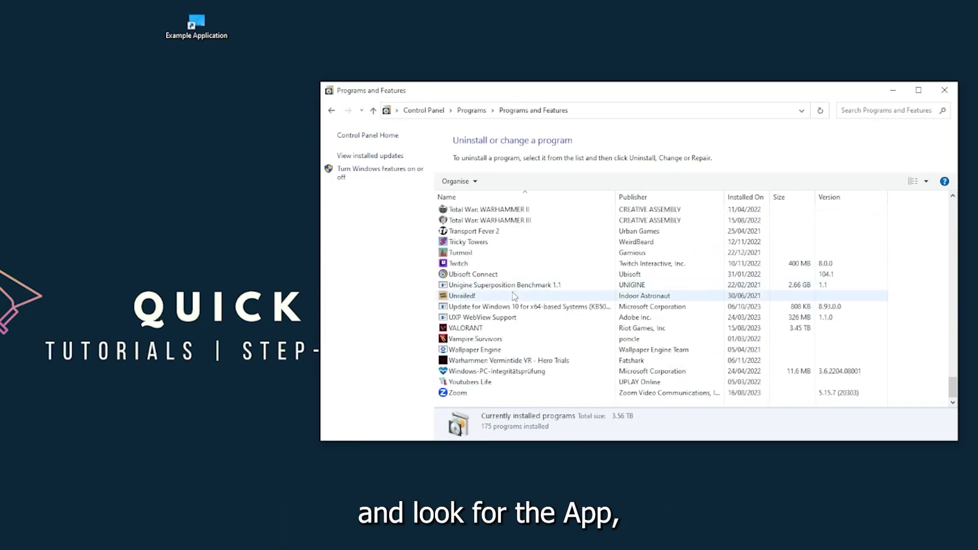
{"action": "scroll", "coordinate": [502, 316], "scroll_direction": "up", "scroll_amount": 15}
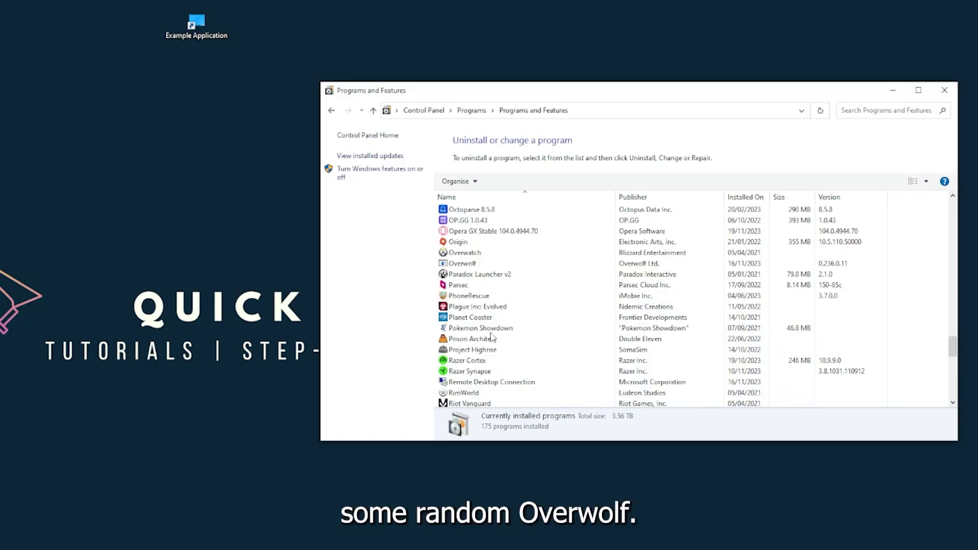
{"action": "scroll", "coordinate": [474, 334], "scroll_direction": "up", "scroll_amount": 2}
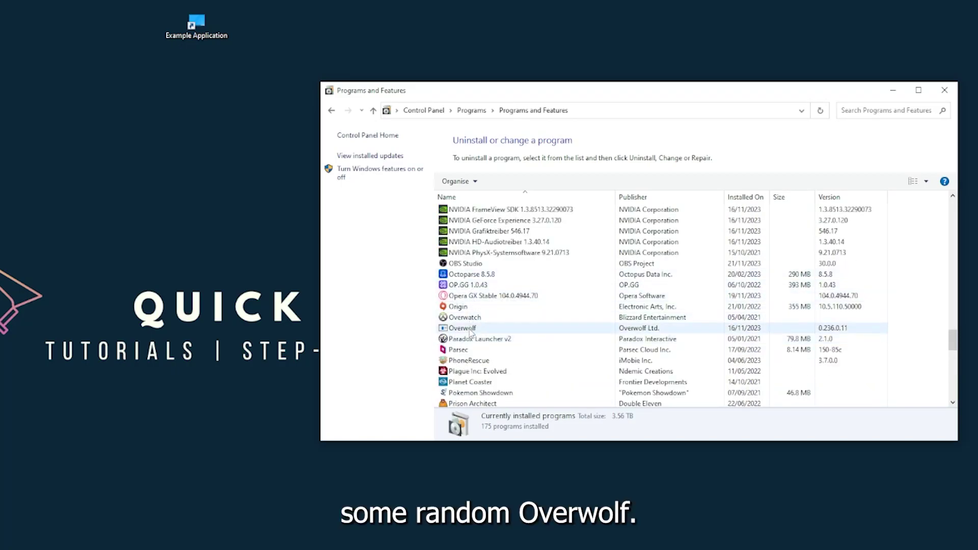
{"action": "left_click", "coordinate": [471, 332]}
{"action": "right_click", "coordinate": [470, 331]}
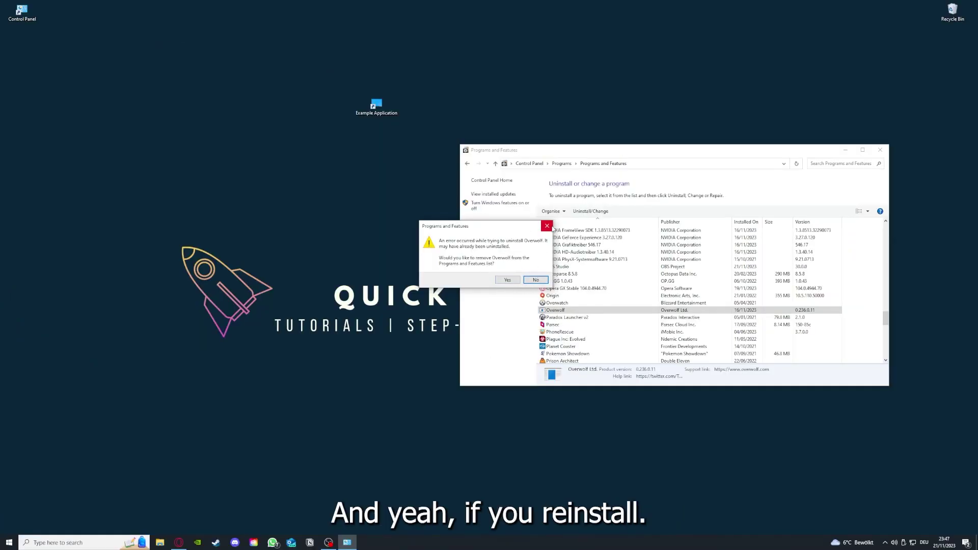
- Agree to remove Overwolf from the programs list, then close Programs and Features
{"action": "left_click", "coordinate": [547, 226]}
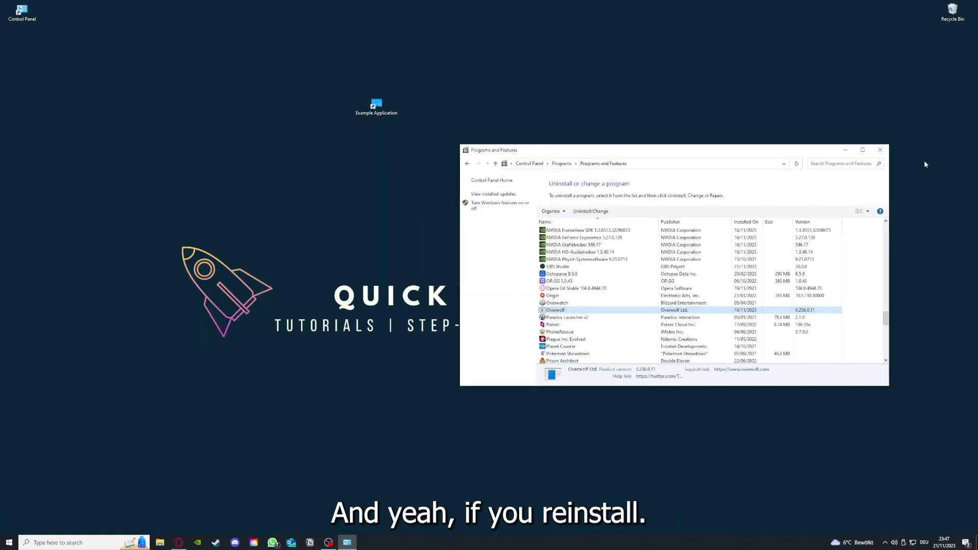
{"action": "left_click", "coordinate": [881, 150]}
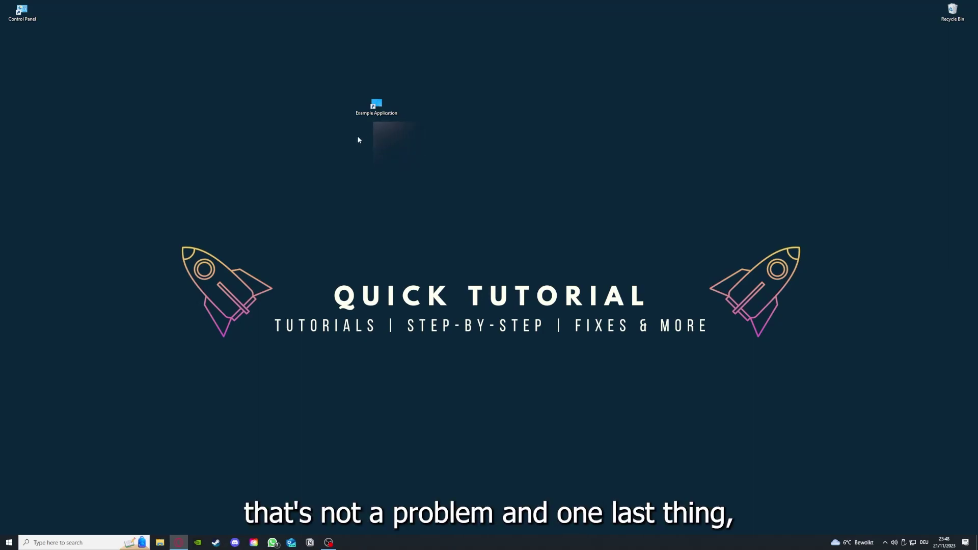
- View Example Application's Properties on Security, Details and Previous Versions, ending on Shortcut
{"action": "right_click", "coordinate": [371, 102]}
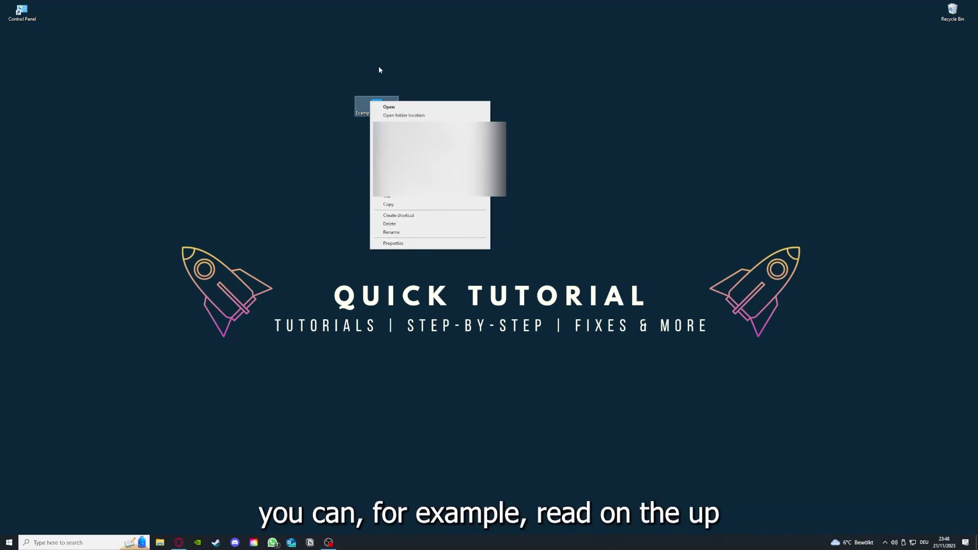
{"action": "left_click", "coordinate": [393, 243]}
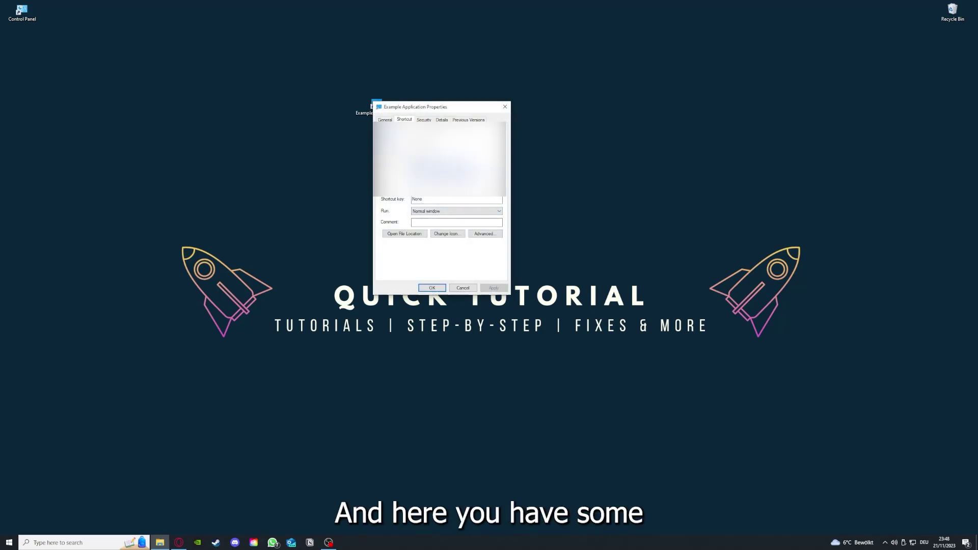
{"action": "key", "text": "ctrl+Tab"}
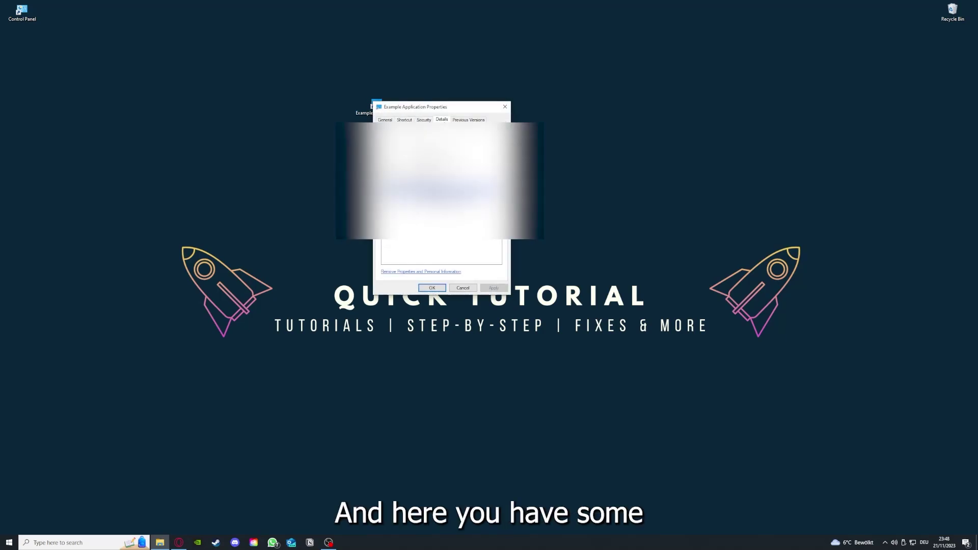
{"action": "key", "text": "ctrl+Tab"}
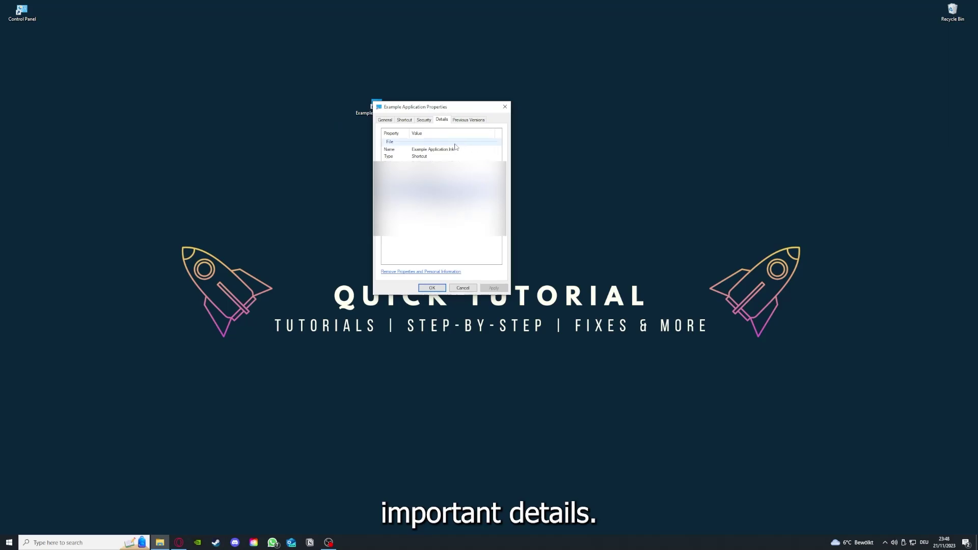
{"action": "left_click_drag", "start_coordinate": [443, 108], "coordinate": [517, 140]}
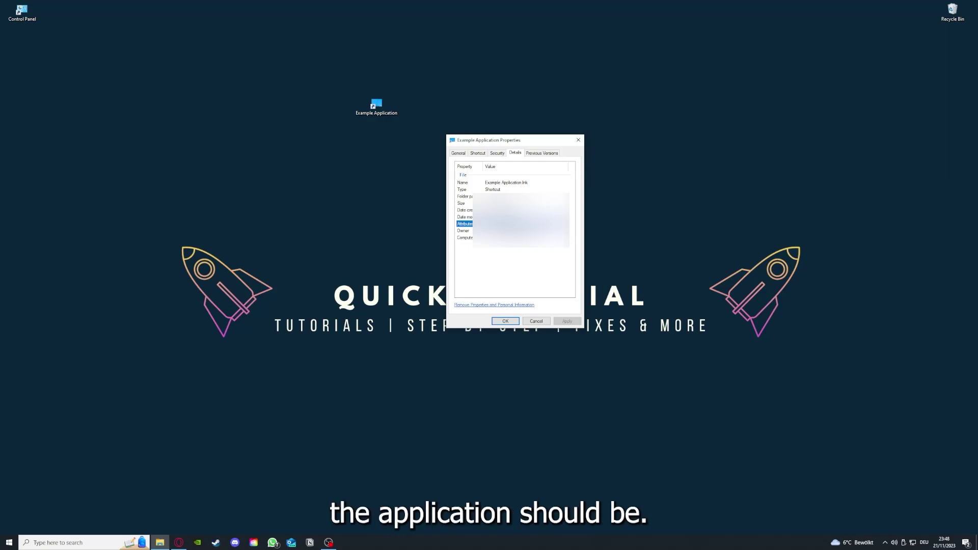
{"action": "left_click", "coordinate": [548, 153]}
{"action": "left_click", "coordinate": [477, 154]}
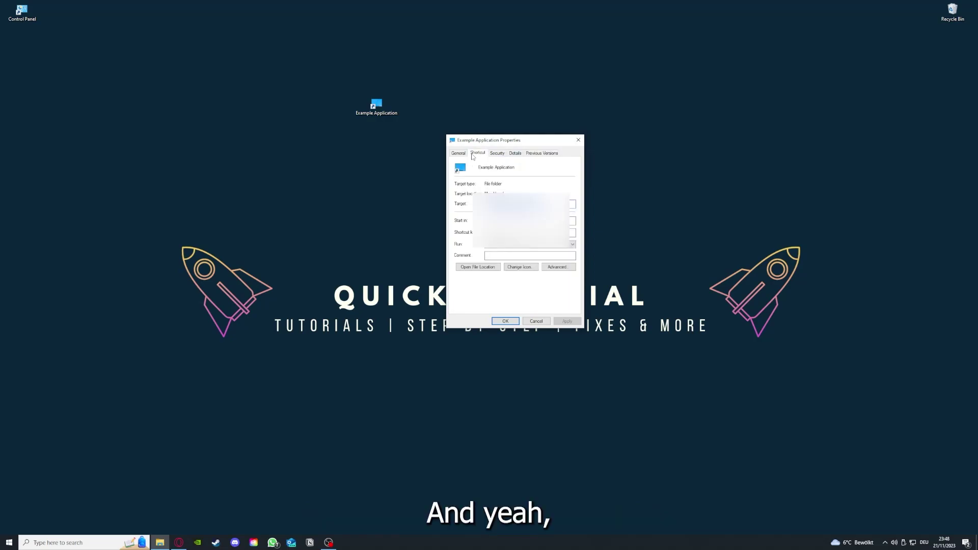
- Open the shortcut's file location in This PC, move that window lower, then close it
{"action": "left_click", "coordinate": [470, 269]}
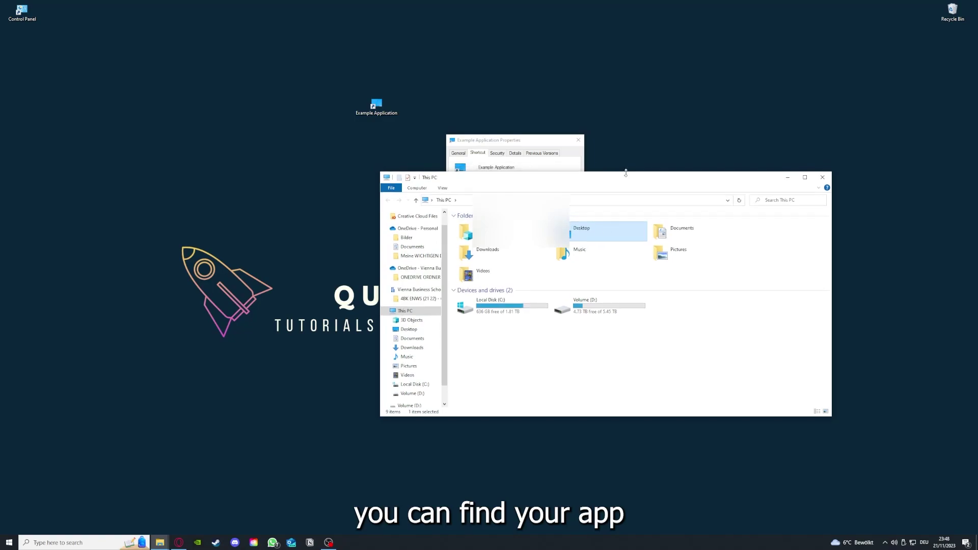
{"action": "left_click_drag", "start_coordinate": [628, 177], "coordinate": [518, 282]}
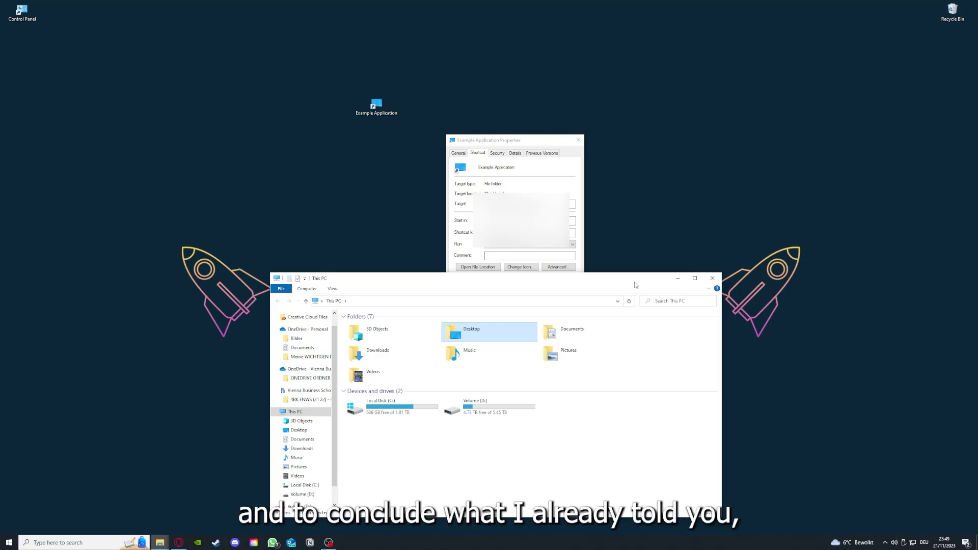
{"action": "left_click", "coordinate": [712, 278]}
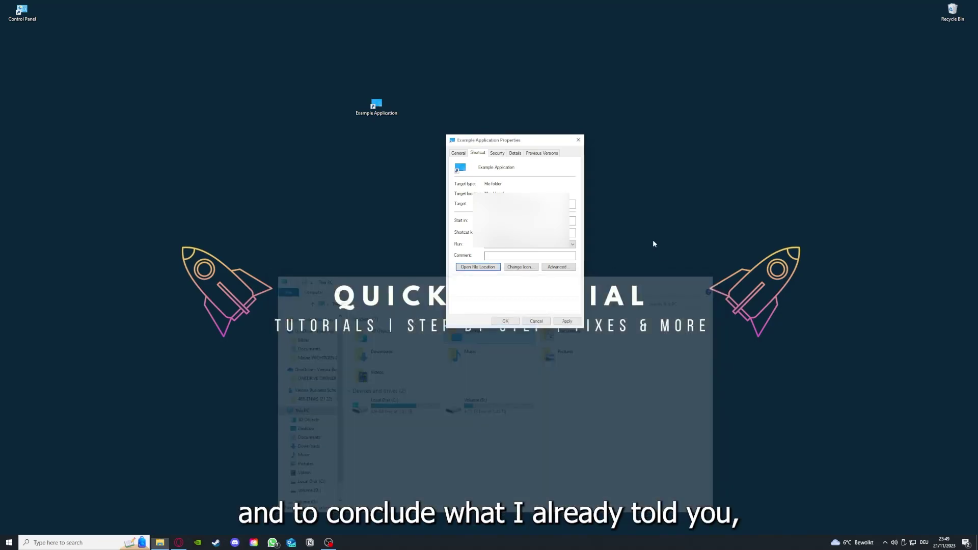
{"action": "left_click", "coordinate": [579, 140]}
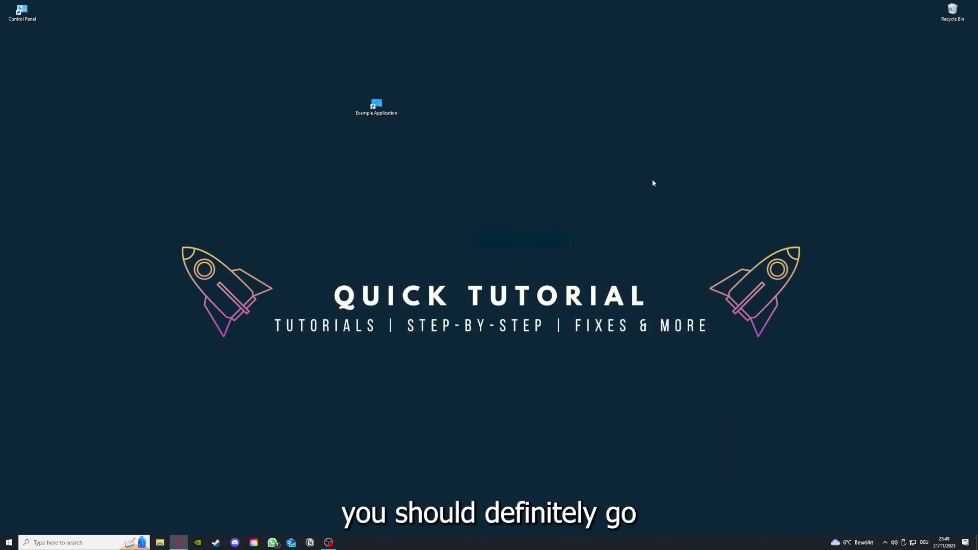